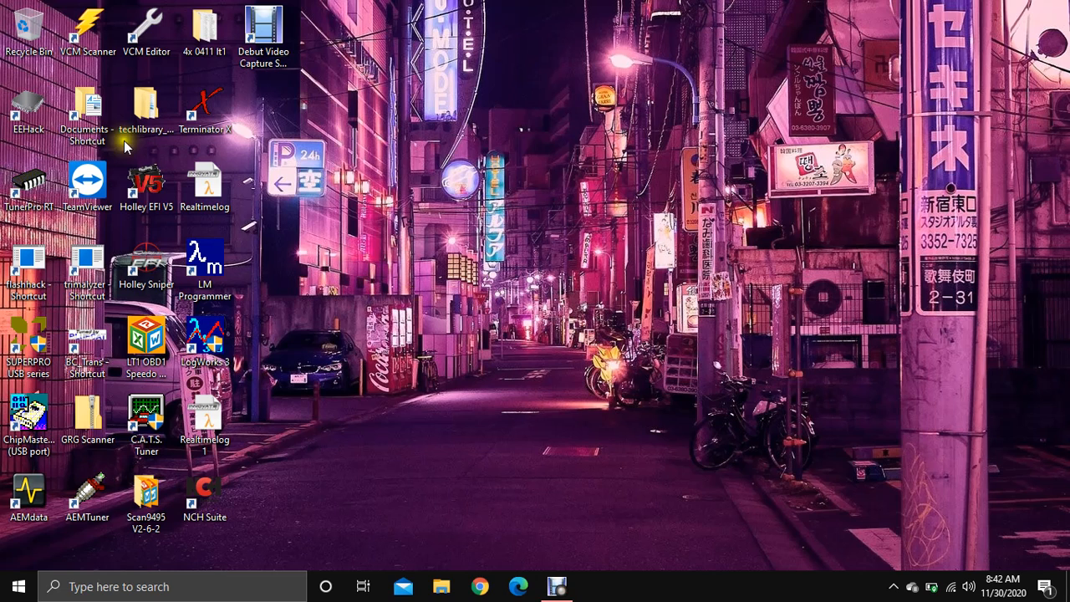
Step: Set the EEHack shortcut's Run option to Maximized and approve the administrator prompt
{"action": "left_click", "coordinate": [23, 105]}
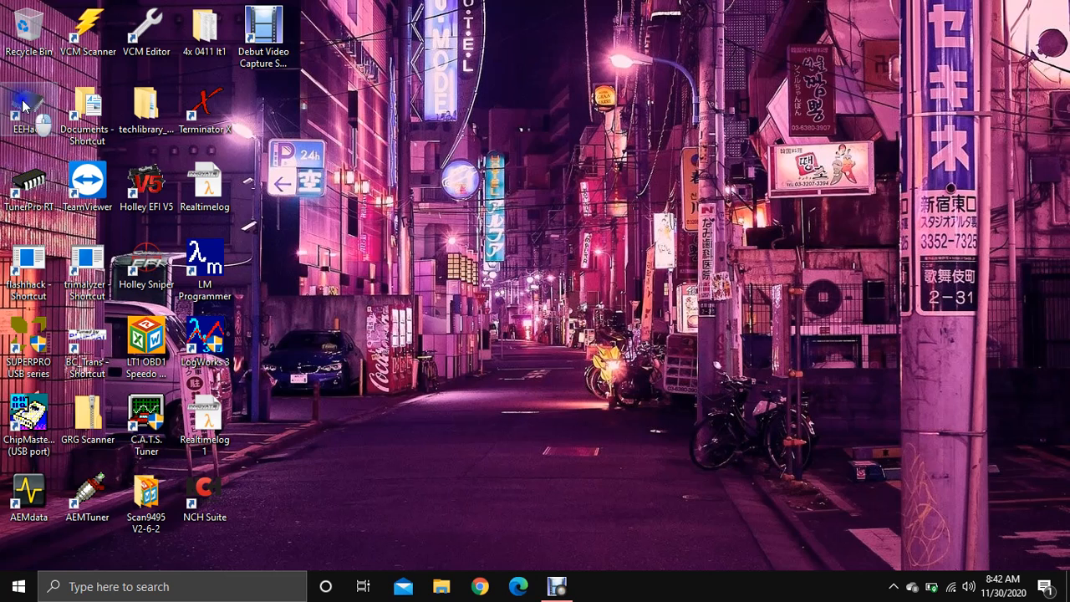
{"action": "right_click", "coordinate": [24, 102]}
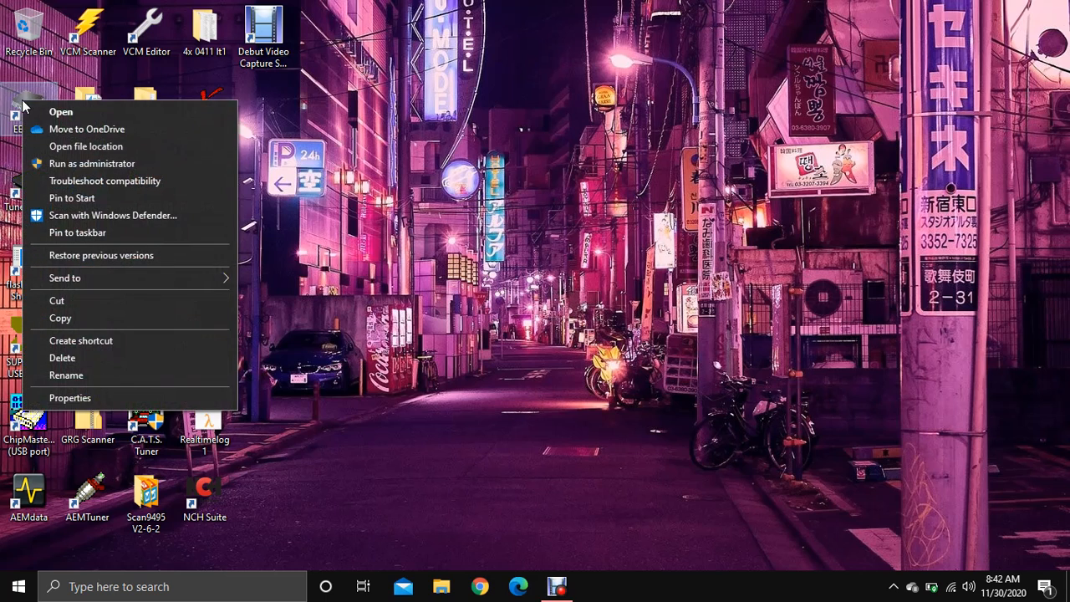
{"action": "left_click", "coordinate": [96, 396]}
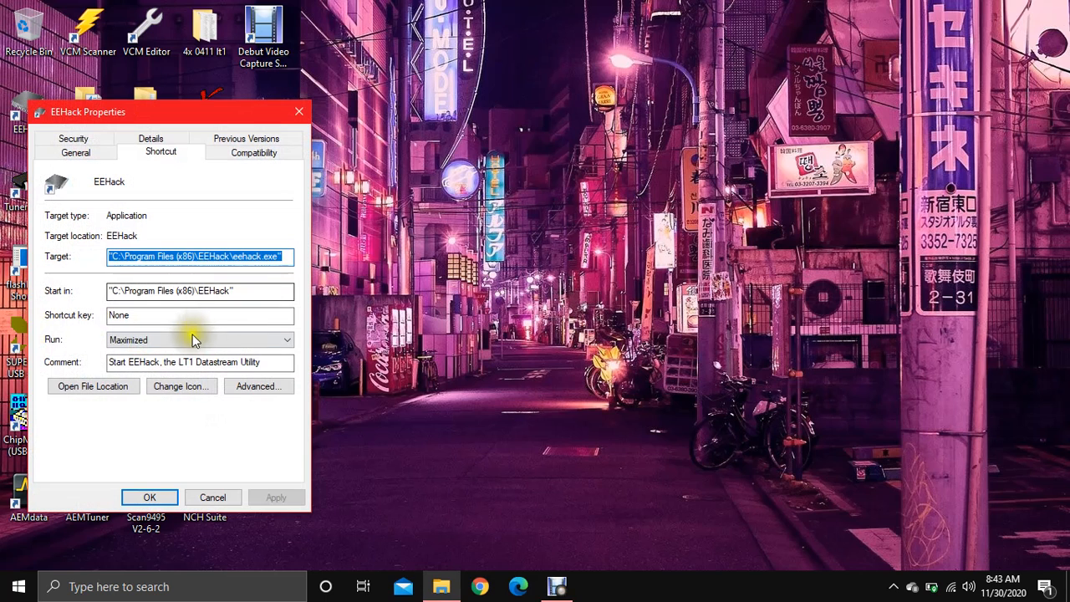
{"action": "left_click", "coordinate": [156, 340]}
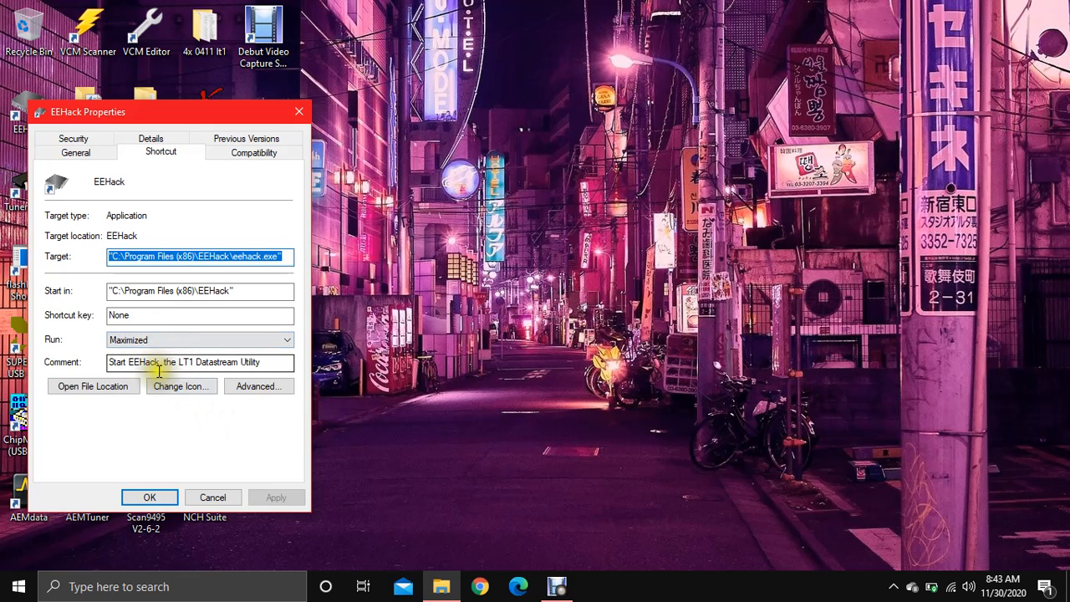
{"action": "left_click", "coordinate": [284, 339]}
{"action": "left_click", "coordinate": [146, 376]}
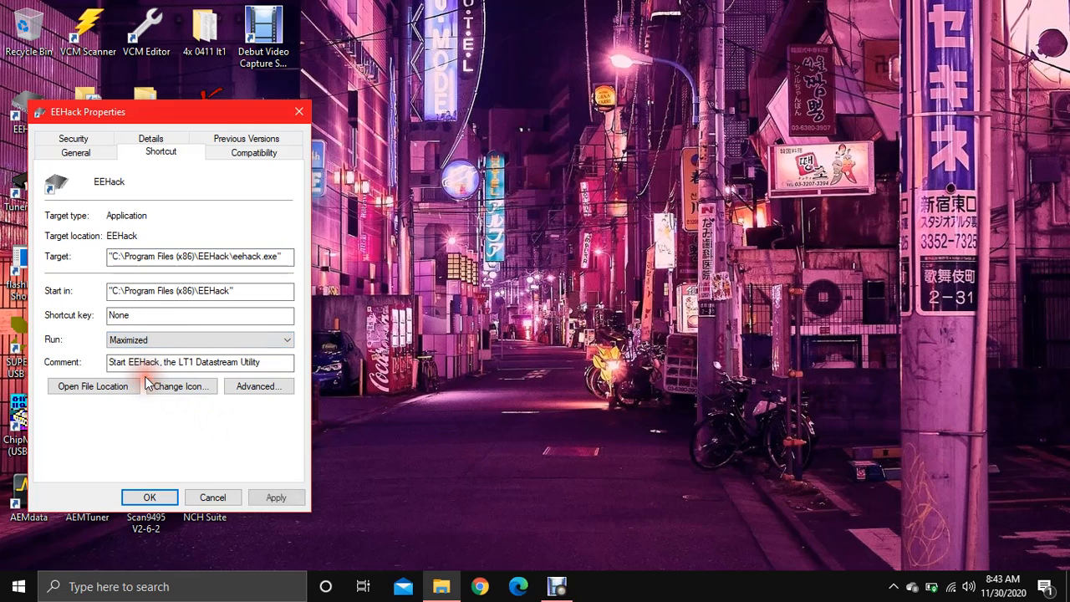
{"action": "left_click", "coordinate": [271, 496]}
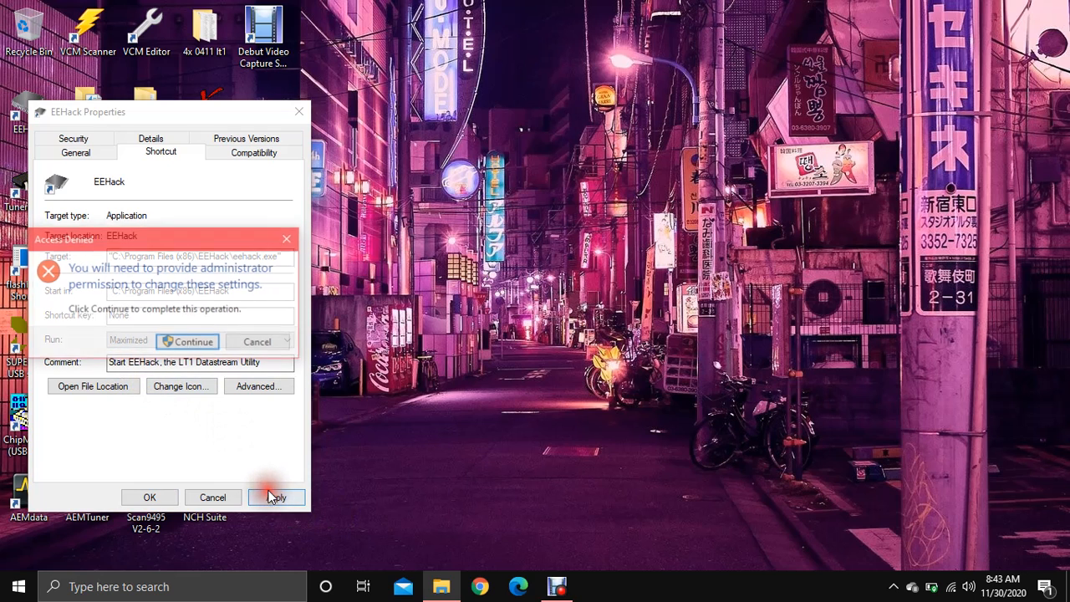
{"action": "left_click", "coordinate": [201, 341]}
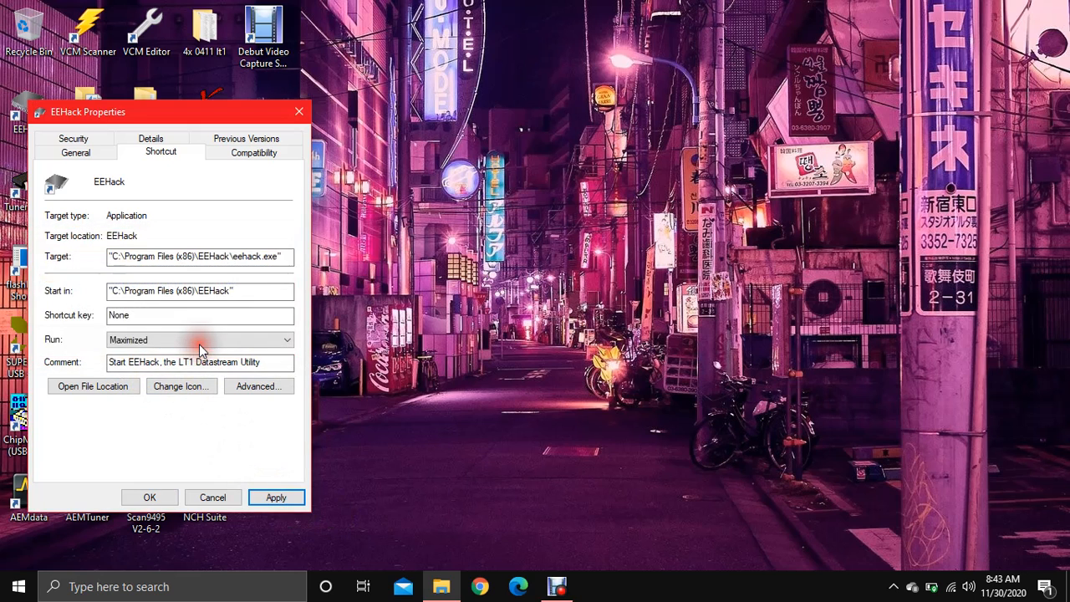
{"action": "left_click", "coordinate": [150, 496]}
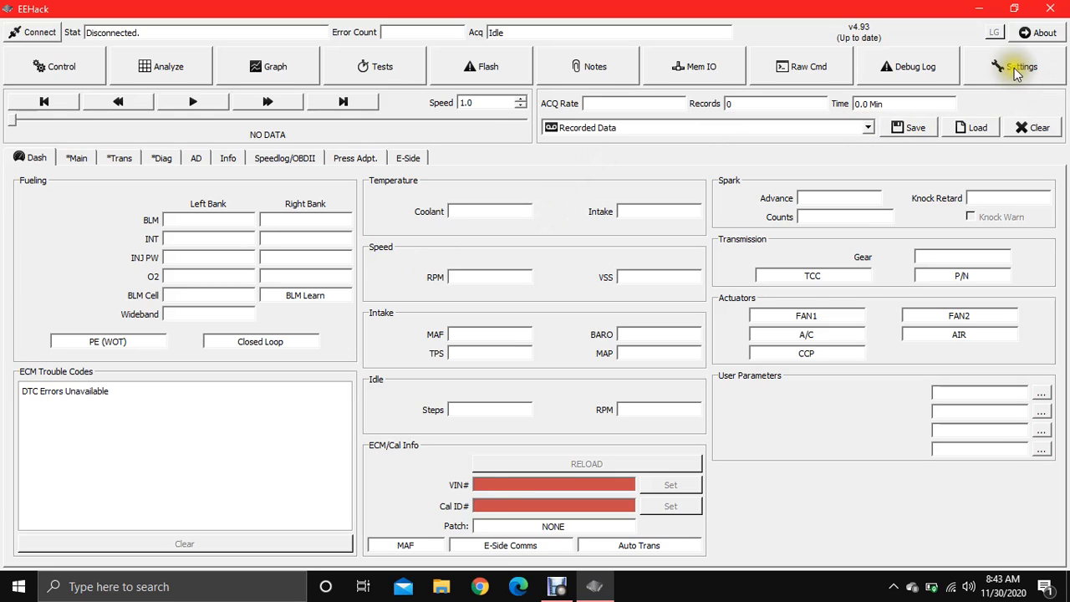
Step: Check the serial port list in Settings, leave it at NONE, and close Settings
{"action": "left_click", "coordinate": [986, 76]}
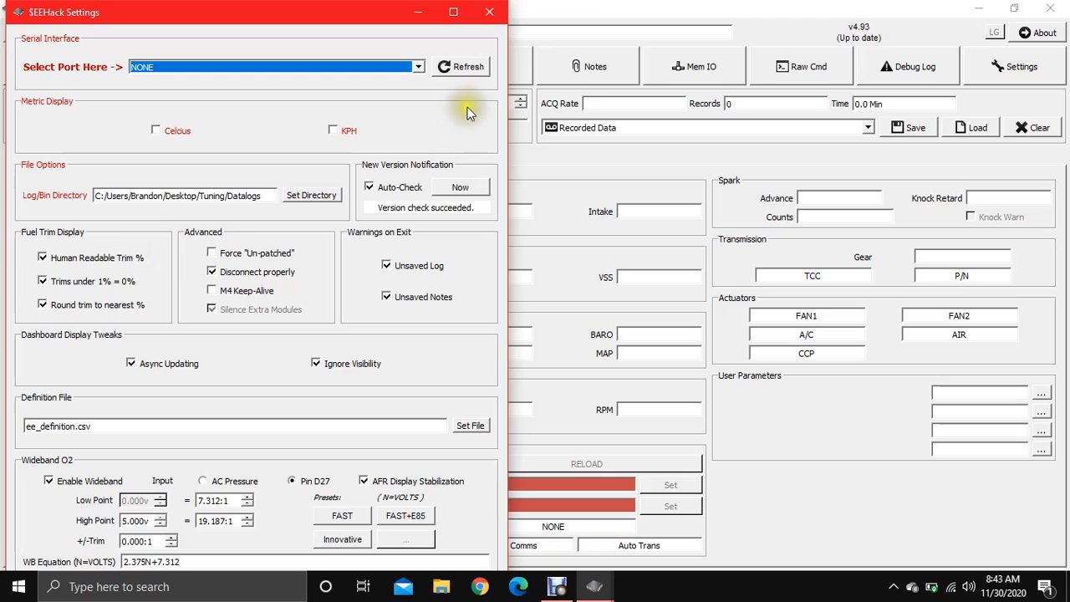
{"action": "left_click", "coordinate": [419, 67]}
{"action": "left_click", "coordinate": [419, 67]}
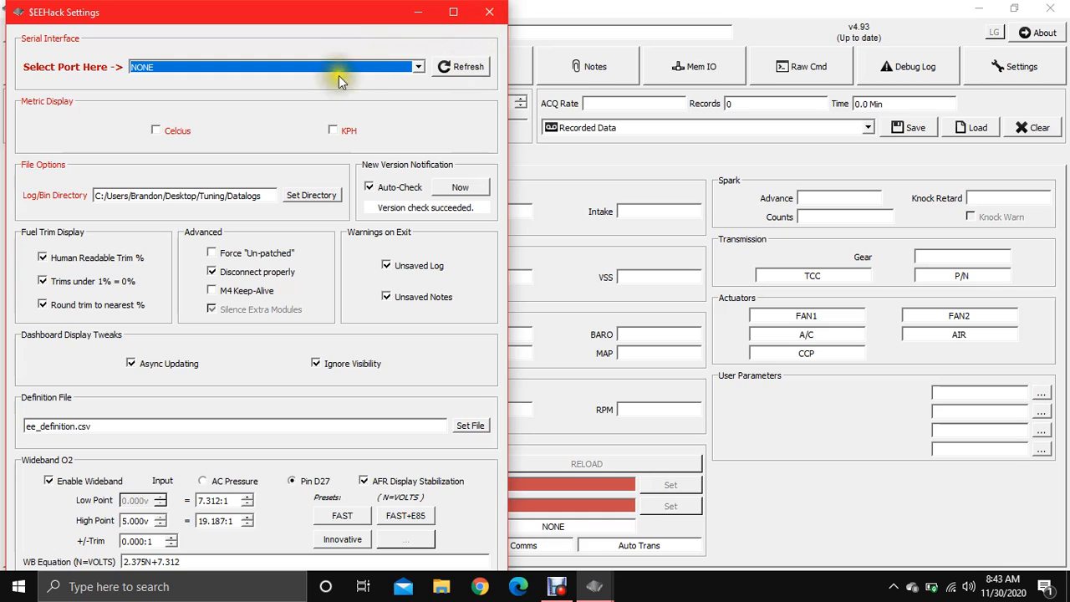
{"action": "left_click", "coordinate": [491, 13]}
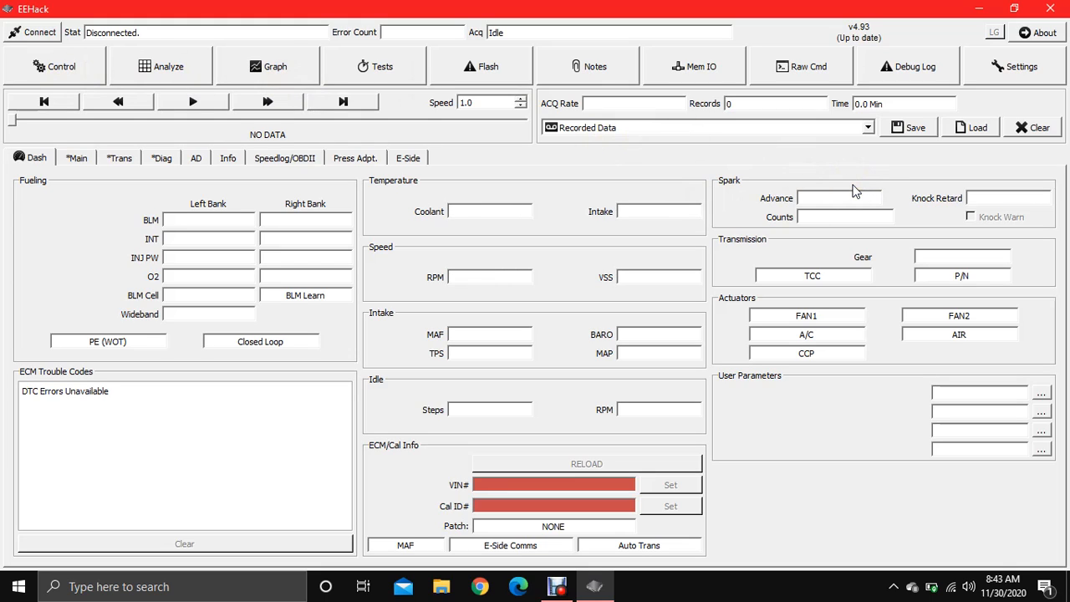
Step: Load the 'drive to parents' datalog from the Mine folder
{"action": "left_click", "coordinate": [971, 127]}
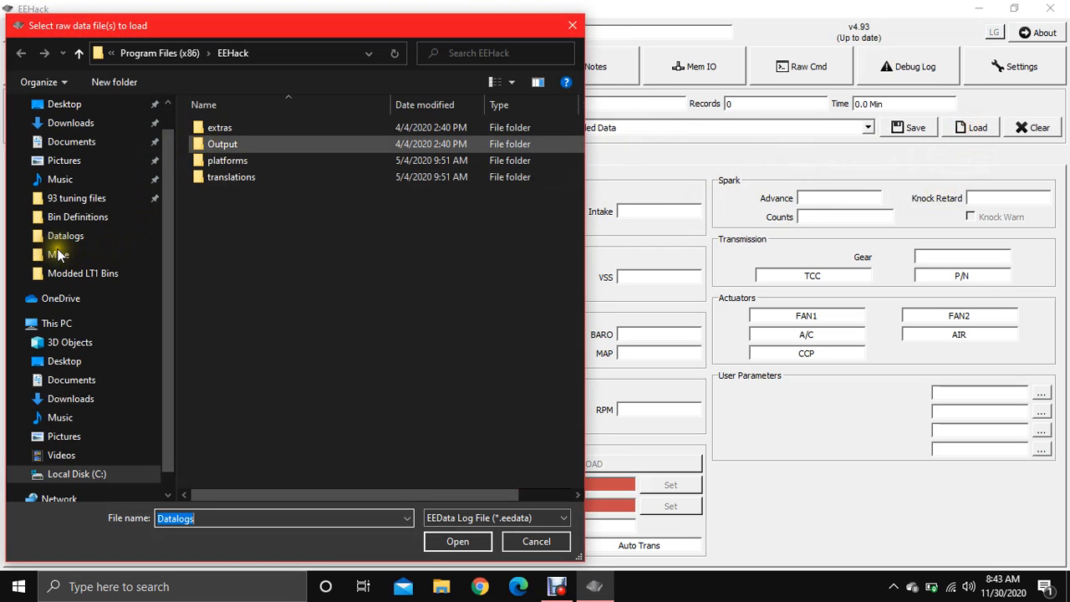
{"action": "left_click", "coordinate": [57, 254]}
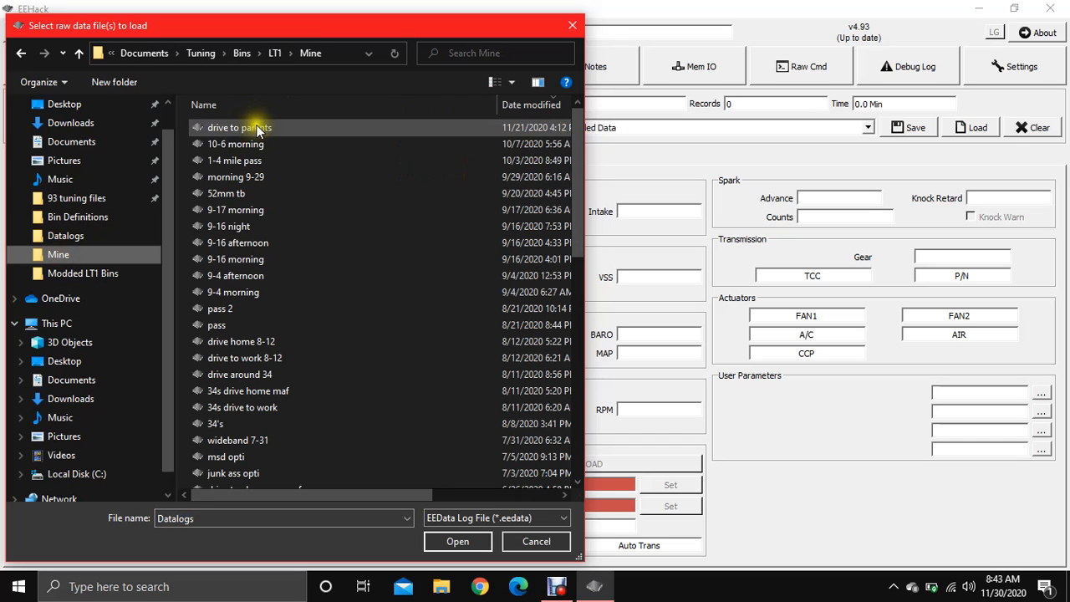
{"action": "left_click", "coordinate": [248, 130]}
{"action": "double_click", "coordinate": [247, 130]}
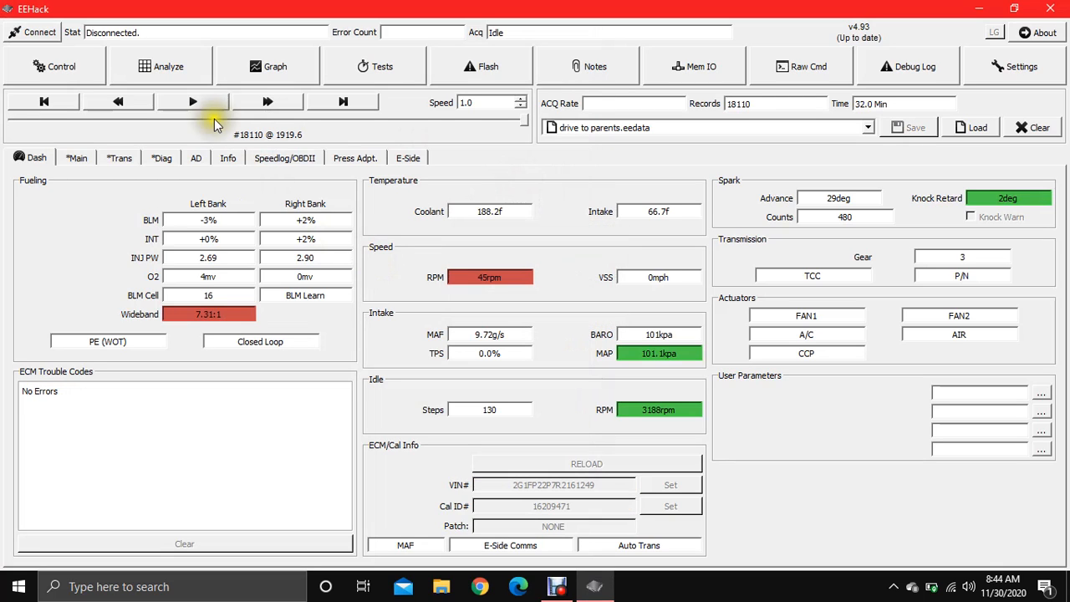
Step: Start playback of the drive to parents datalog
{"action": "left_click", "coordinate": [193, 102]}
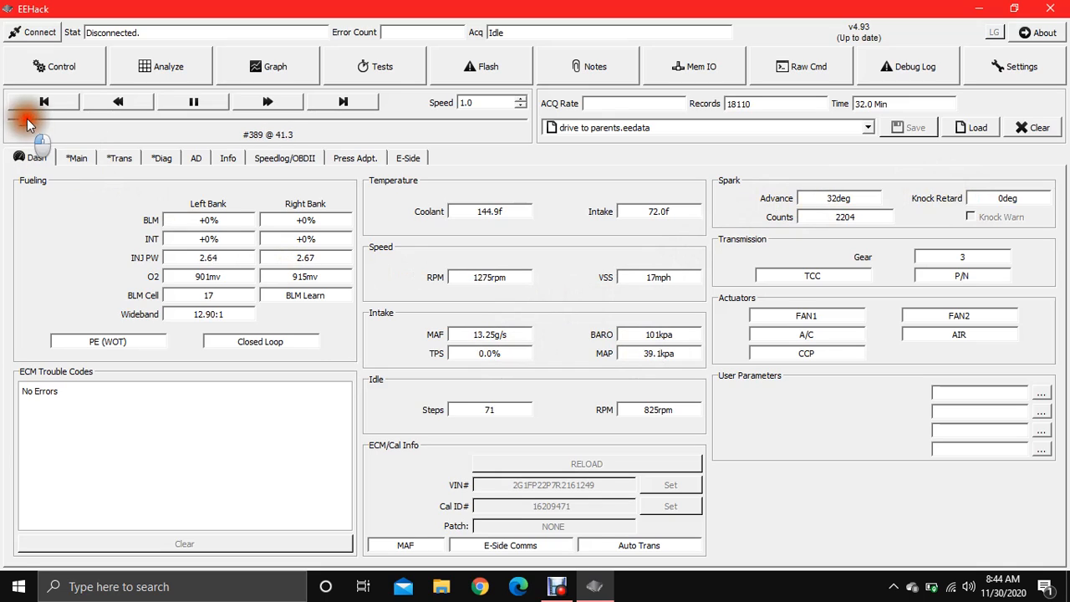
Step: Drag the playback slider ahead and pause at record #2690 (285.7 s)
{"action": "left_click_drag", "start_coordinate": [23, 121], "coordinate": [75, 121]}
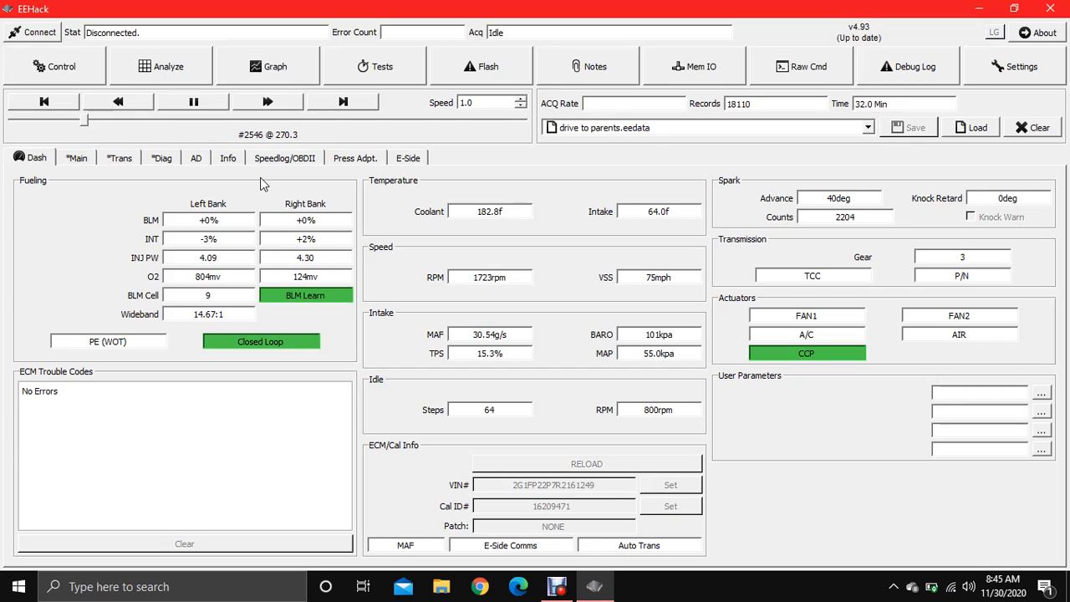
{"action": "left_click", "coordinate": [903, 132]}
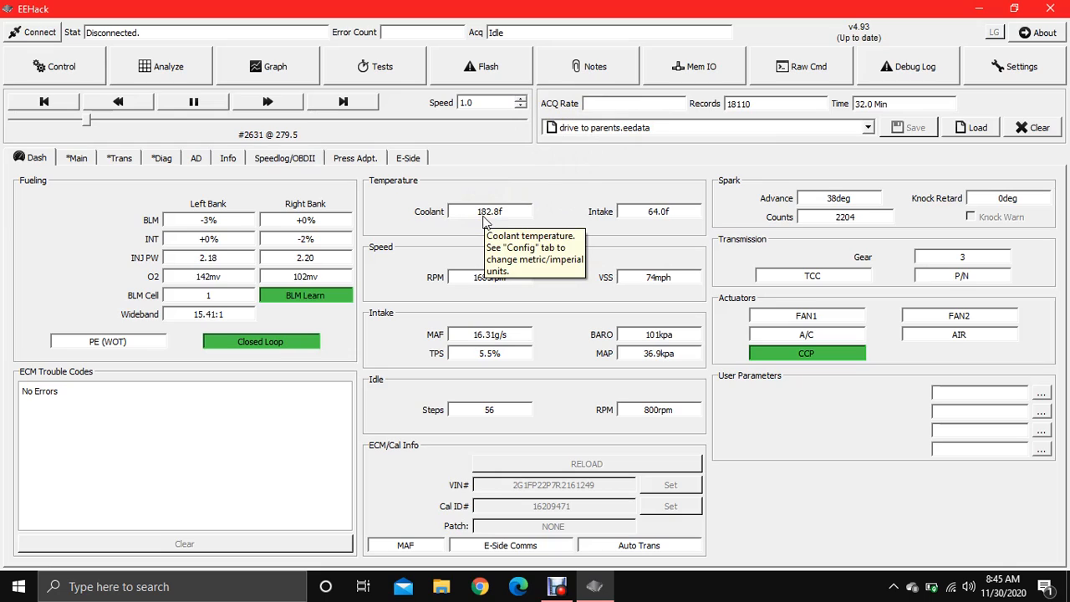
{"action": "left_click", "coordinate": [197, 102]}
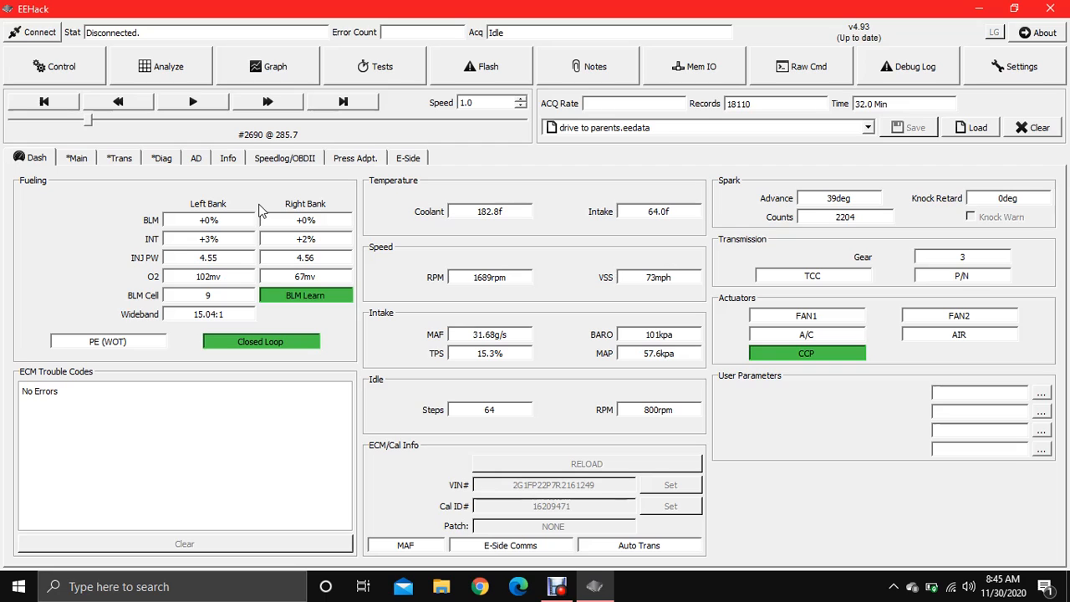
Step: Set VE/MAF Fueling to population 6, coolant 29, timestamp 0, Narrowband (Trims), idle/decel kept
{"action": "left_click", "coordinate": [153, 71]}
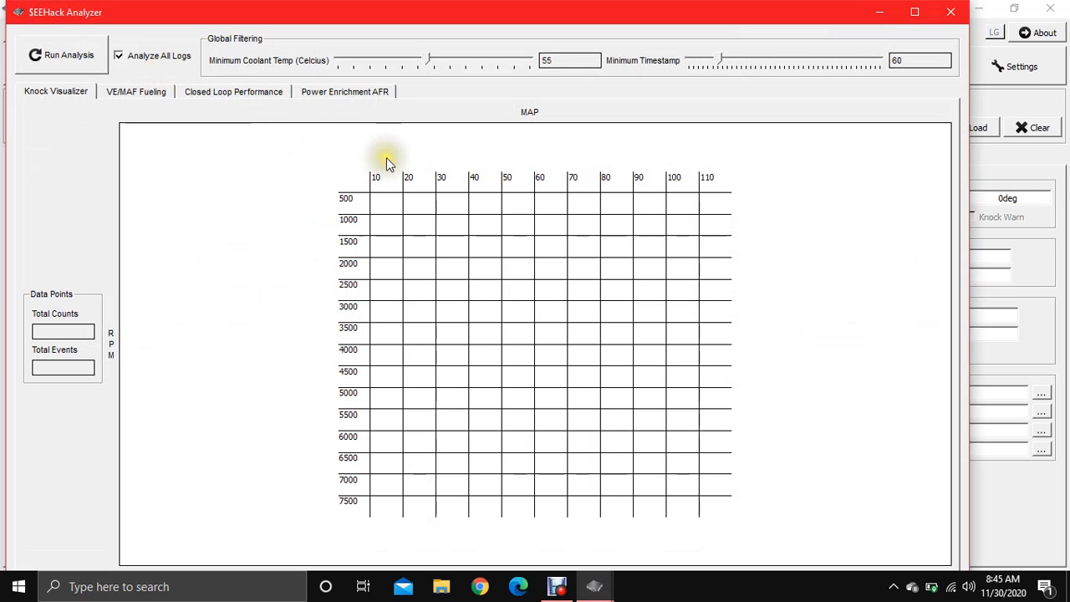
{"action": "left_click", "coordinate": [129, 94]}
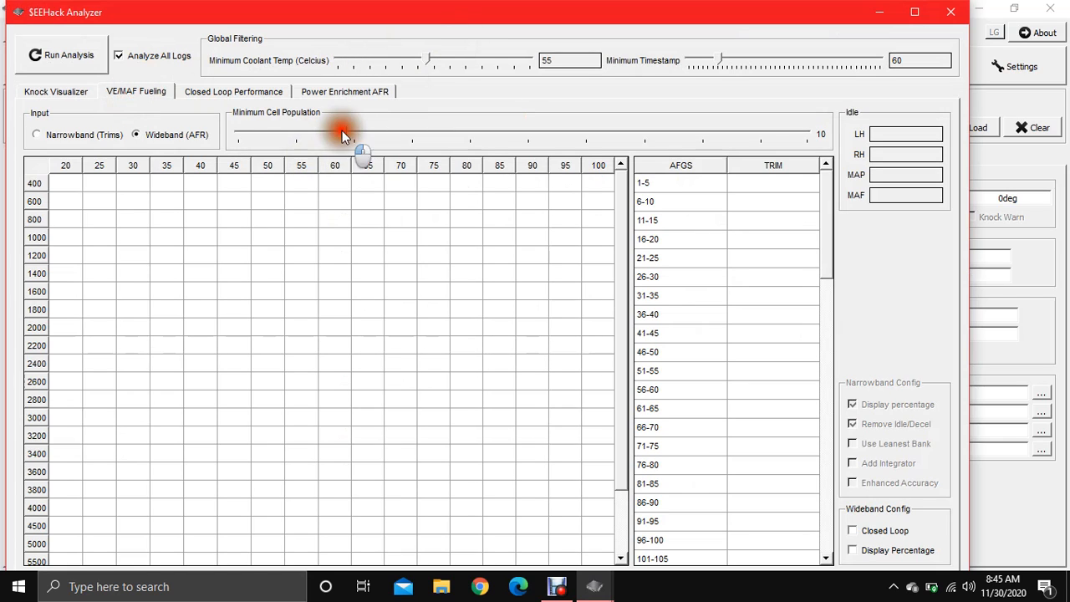
{"action": "left_click_drag", "start_coordinate": [348, 135], "coordinate": [298, 135]}
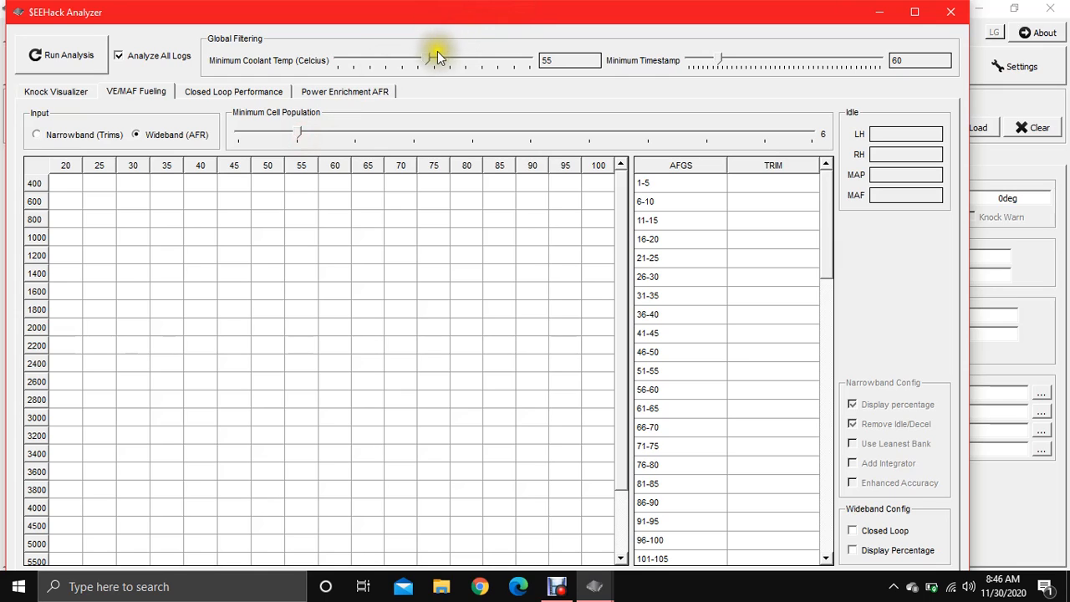
{"action": "left_click_drag", "start_coordinate": [427, 60], "coordinate": [384, 61]}
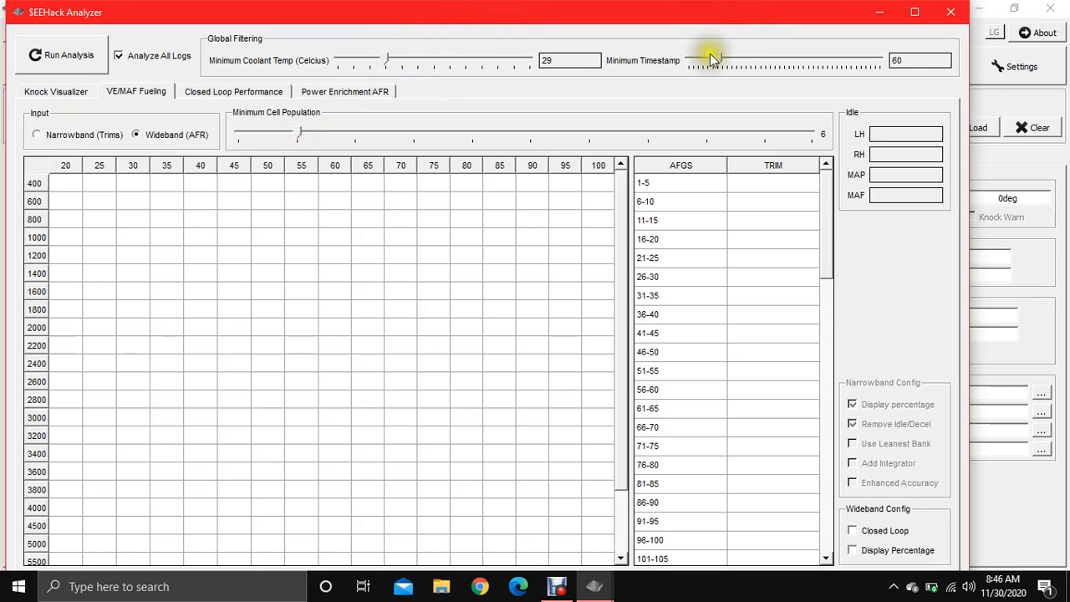
{"action": "left_click_drag", "start_coordinate": [719, 60], "coordinate": [629, 62]}
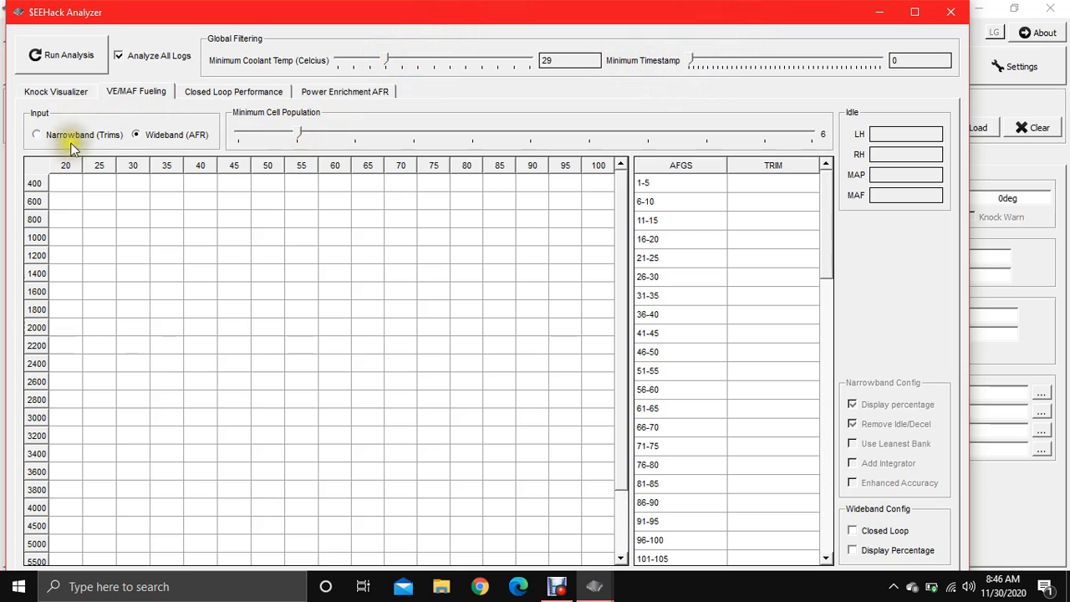
{"action": "left_click", "coordinate": [41, 135]}
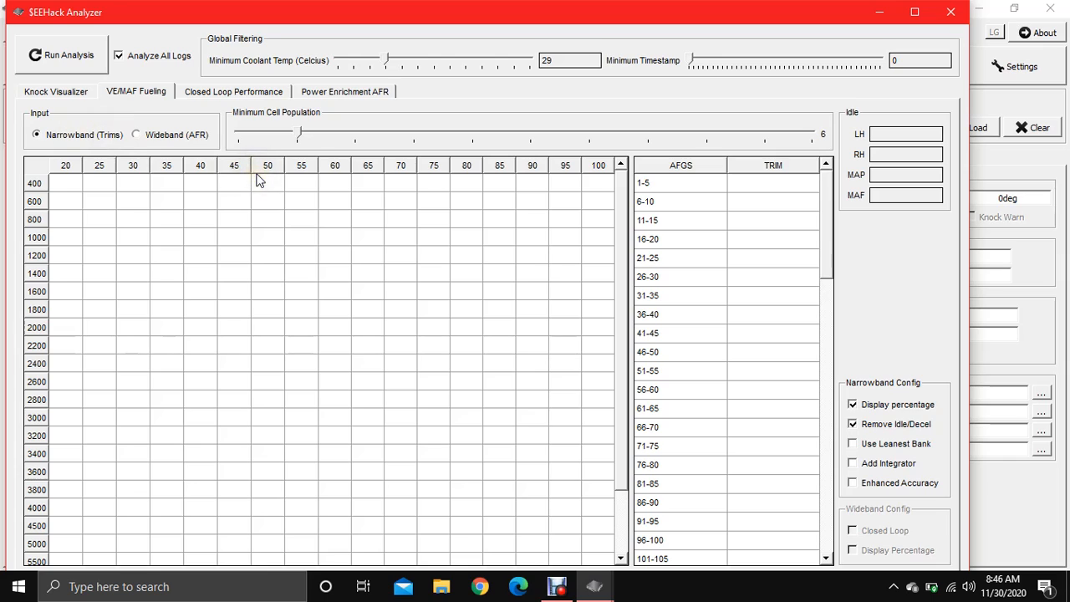
{"action": "left_click", "coordinate": [853, 425]}
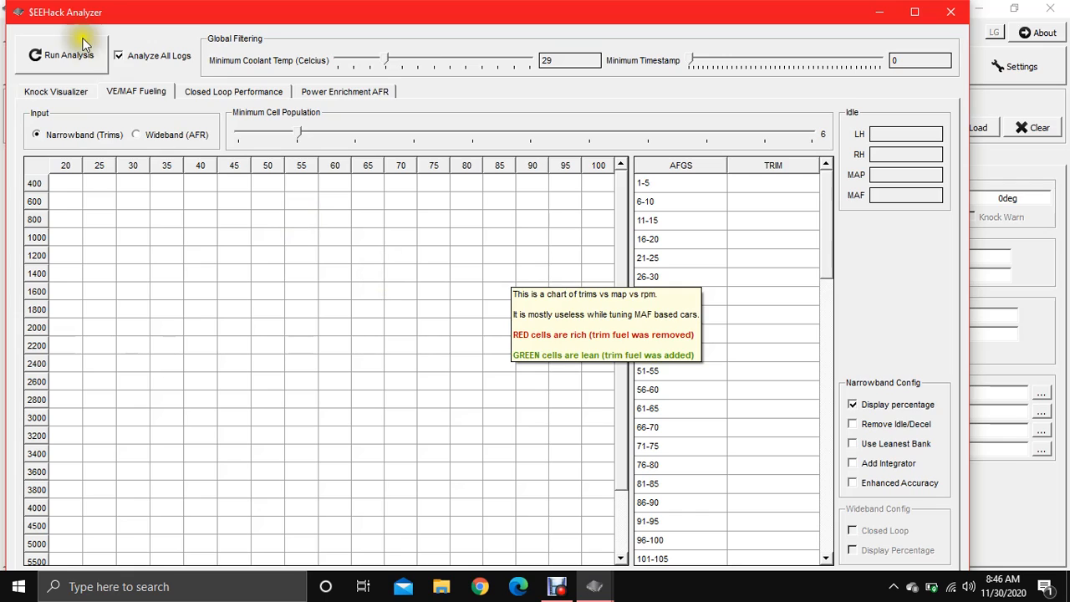
Step: Run the fueling analysis across all loaded logs
{"action": "left_click", "coordinate": [50, 55]}
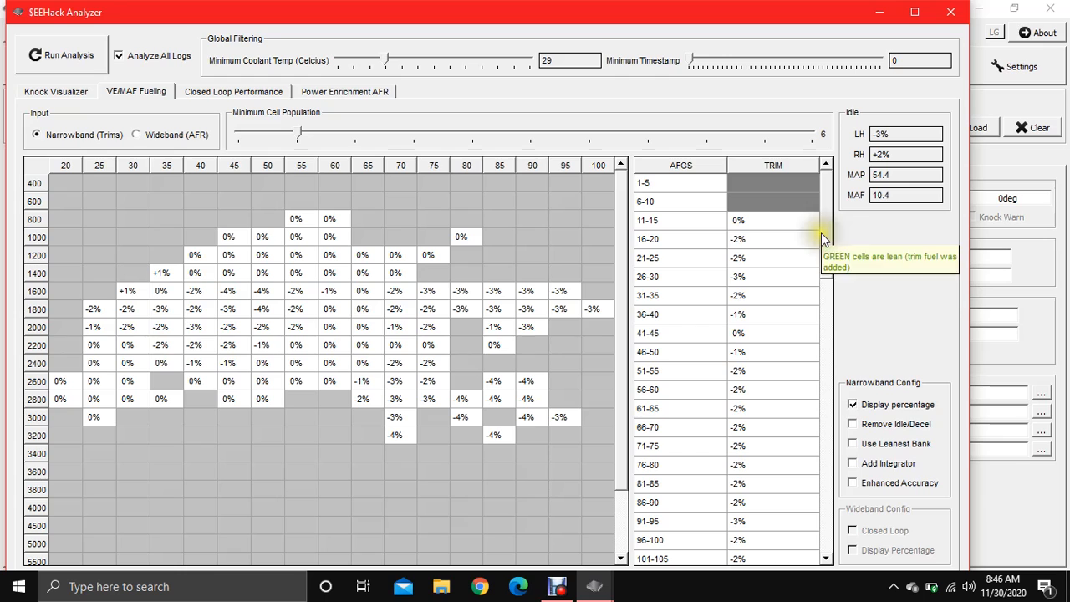
Step: Inspect knock event details on the Knock Visualizer, then show the Power Enrichment AFR table
{"action": "left_click", "coordinate": [60, 92]}
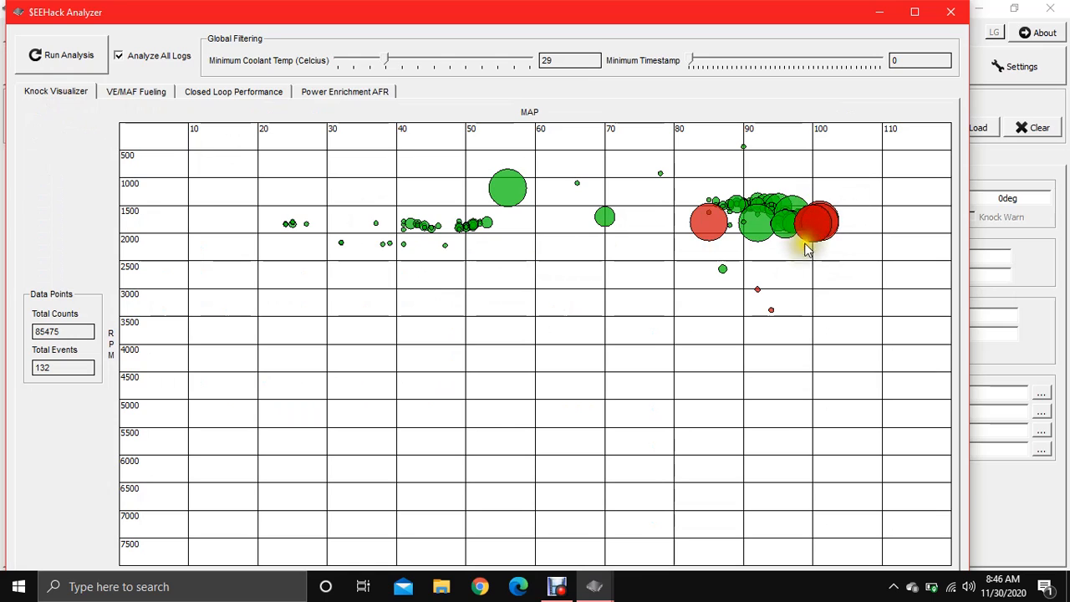
{"action": "mouse_move", "coordinate": [815, 225]}
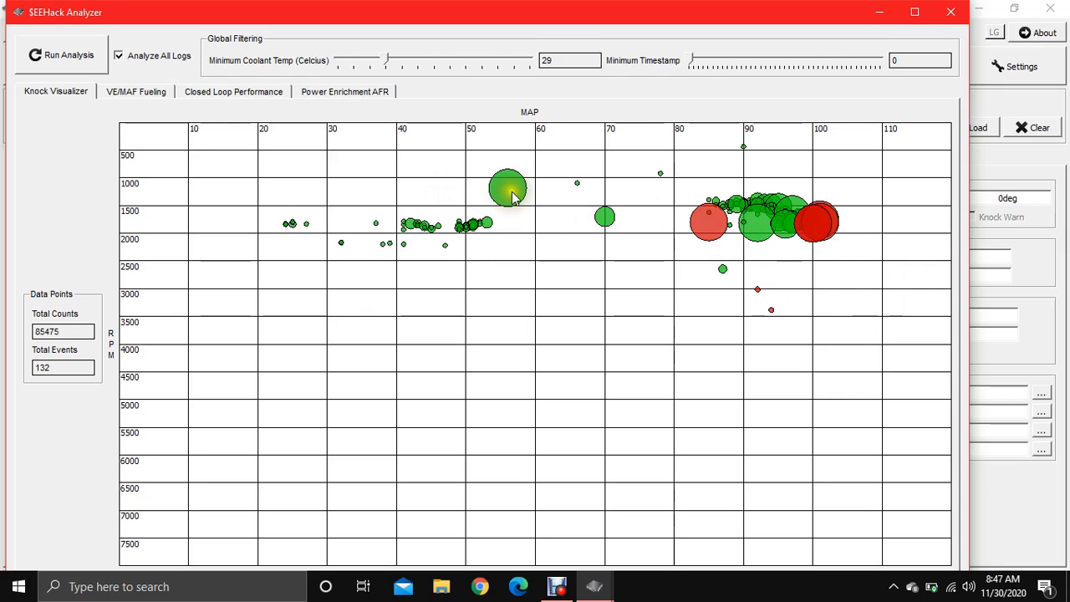
{"action": "mouse_move", "coordinate": [512, 187]}
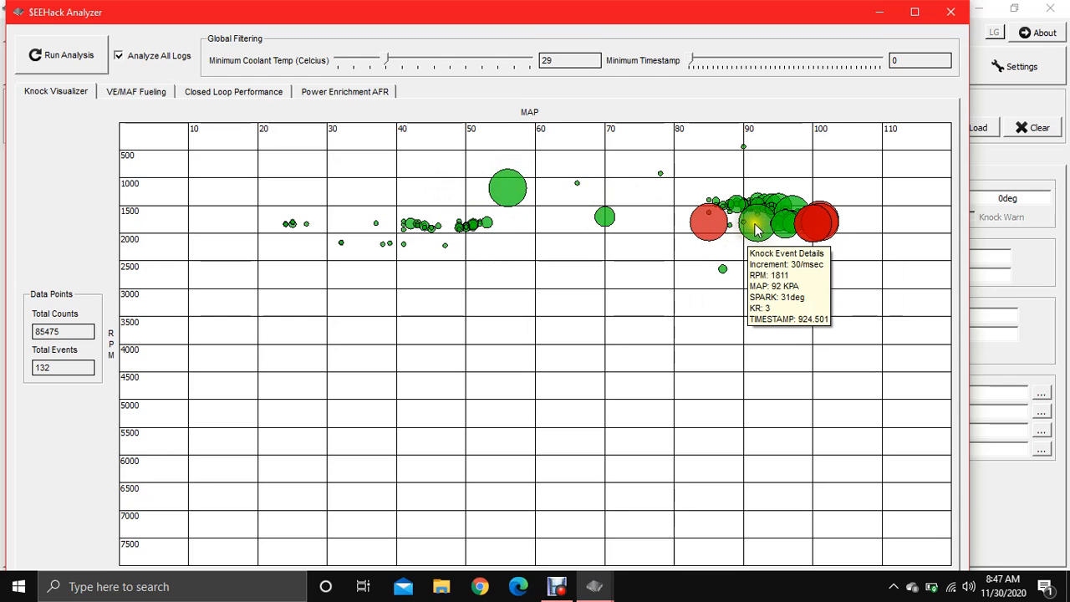
{"action": "left_click", "coordinate": [347, 88]}
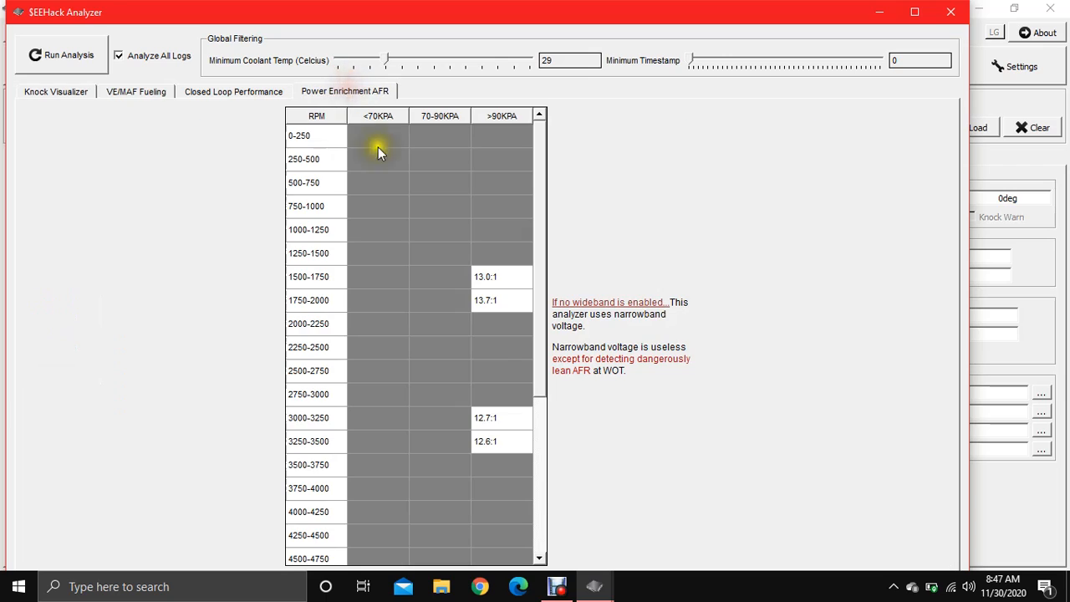
Step: Review the AFR, VE/MAF Fueling, Knock and Closed Loop Performance results, then close the Analyzer
{"action": "scroll", "coordinate": [541, 289], "scroll_direction": "down", "scroll_amount": 1}
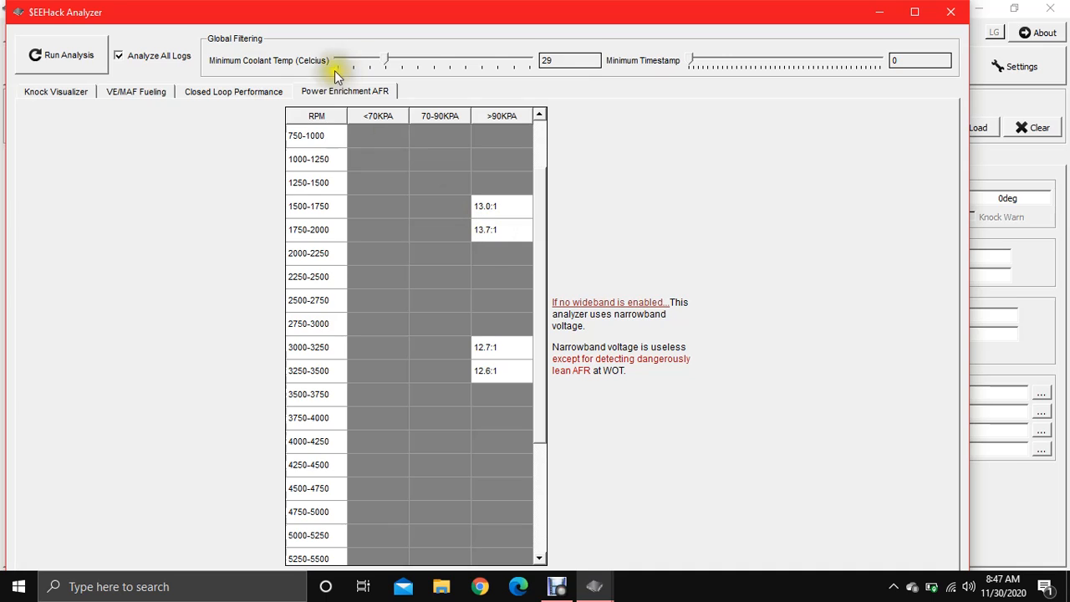
{"action": "left_click", "coordinate": [142, 92]}
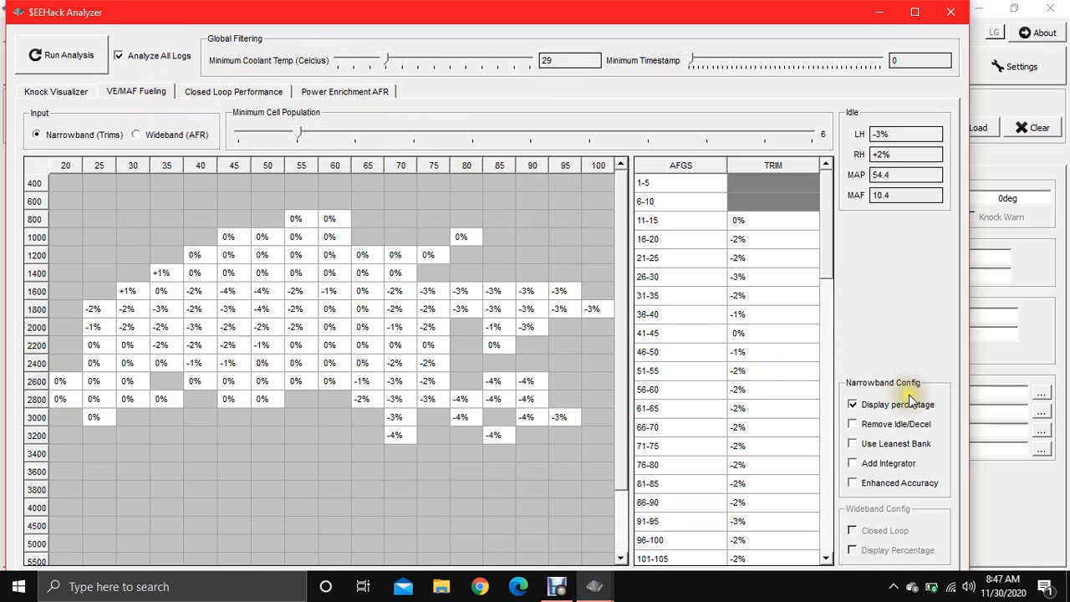
{"action": "left_click", "coordinate": [58, 91]}
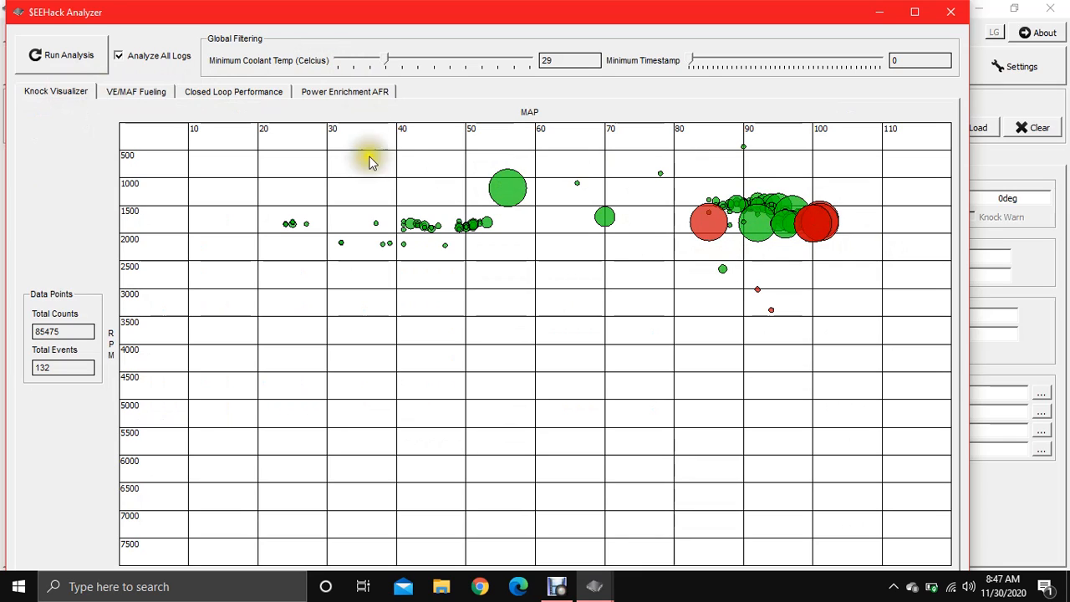
{"action": "left_click", "coordinate": [230, 91]}
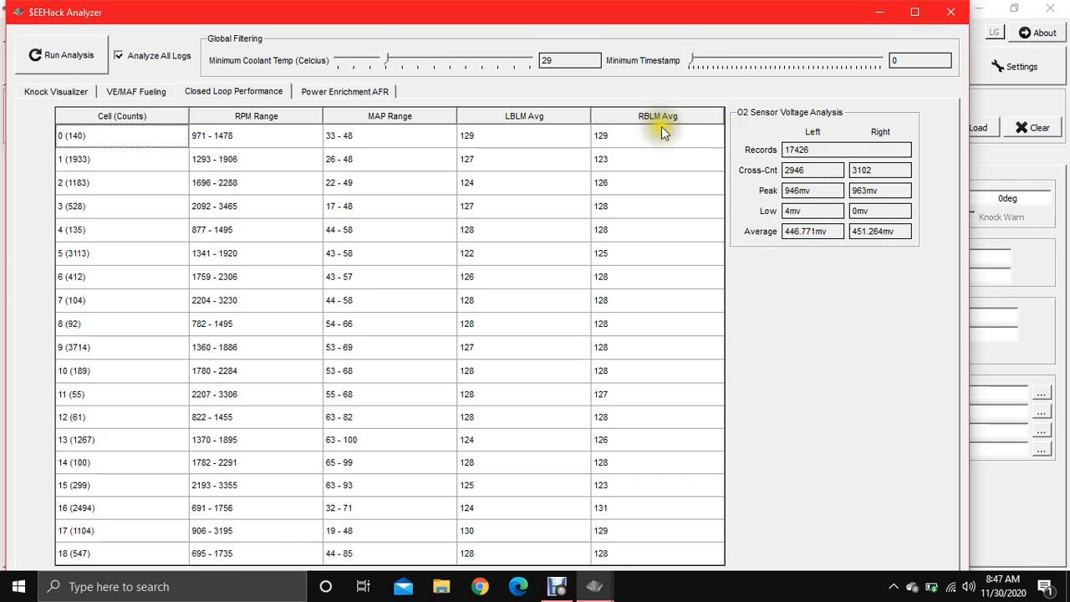
{"action": "left_click", "coordinate": [82, 97]}
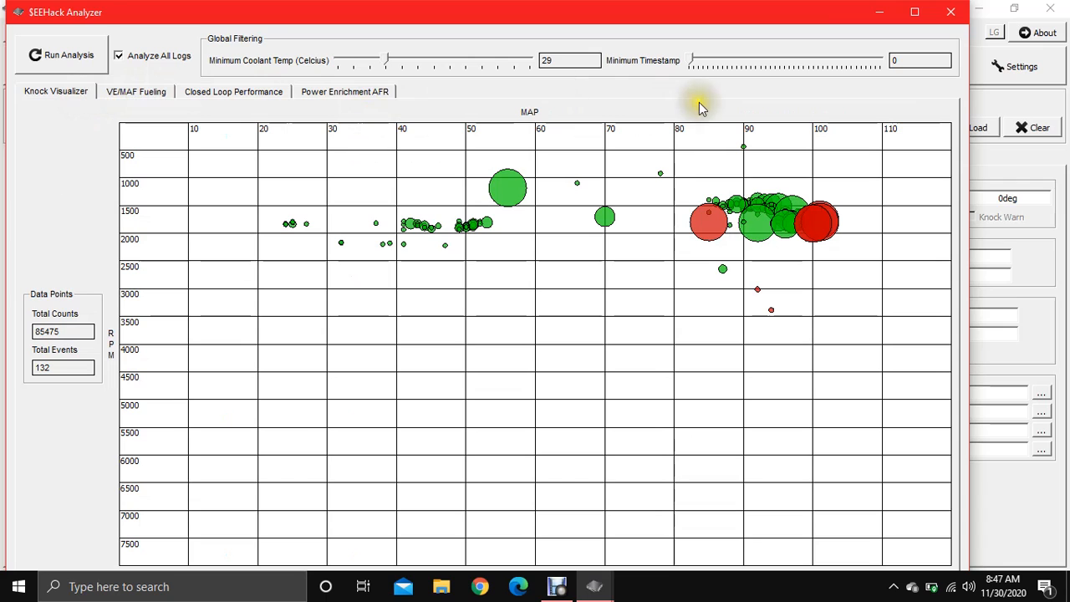
{"action": "left_click", "coordinate": [151, 92]}
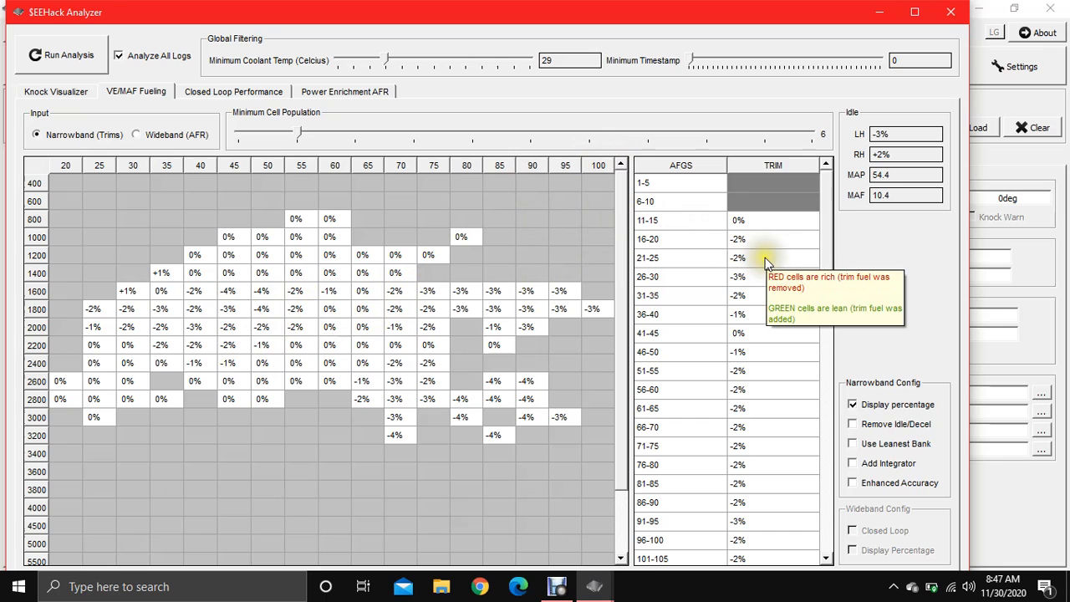
{"action": "left_click", "coordinate": [951, 12]}
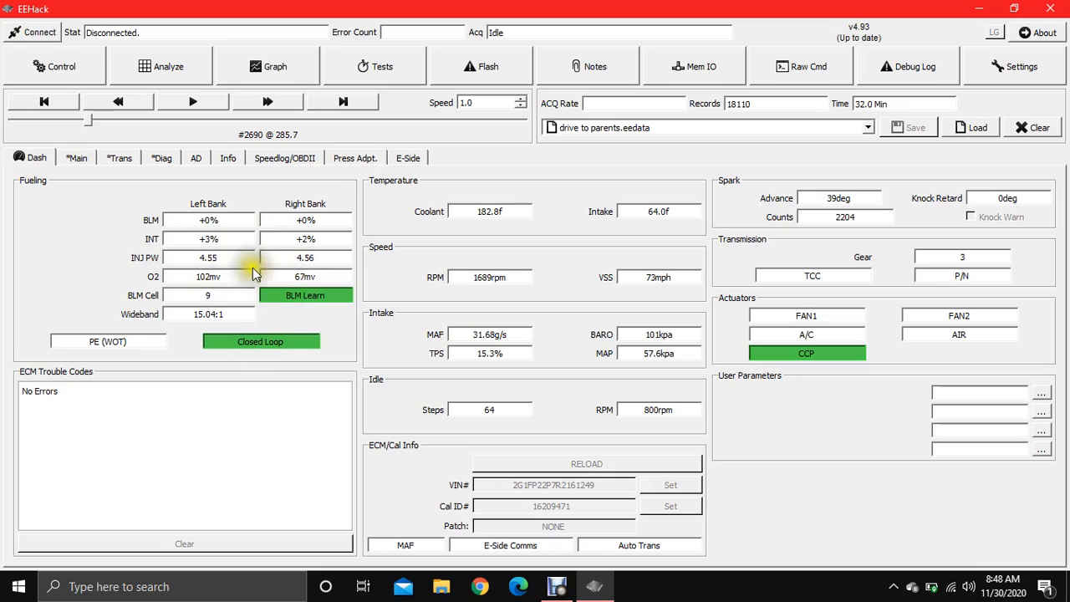
{"action": "mouse_move", "coordinate": [325, 335]}
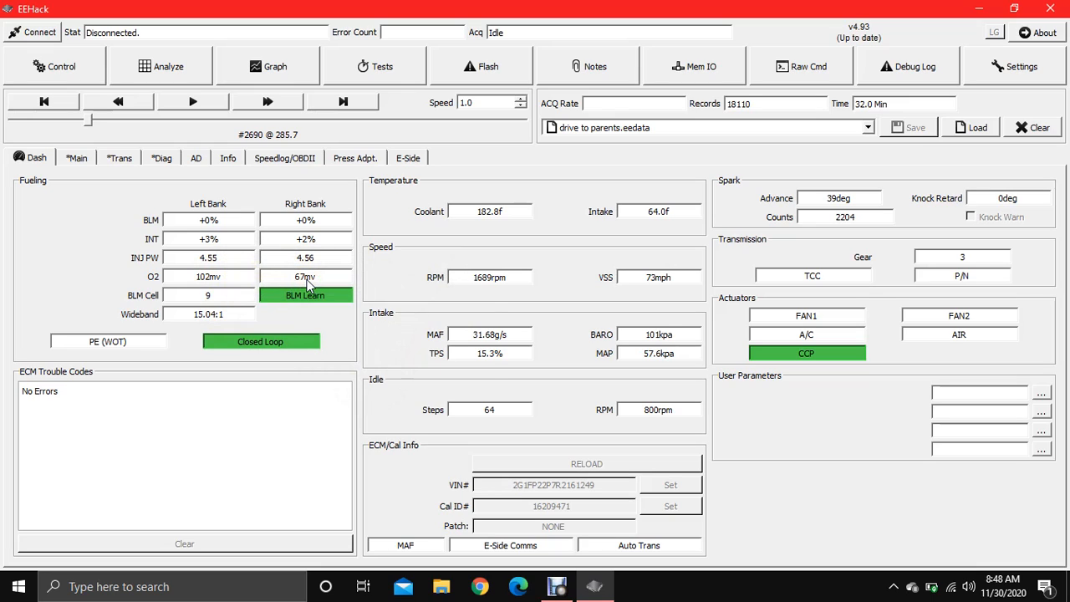
Step: Close EEHack and launch flashhack from its desktop shortcut
{"action": "mouse_move", "coordinate": [308, 285]}
{"action": "left_click", "coordinate": [1052, 7]}
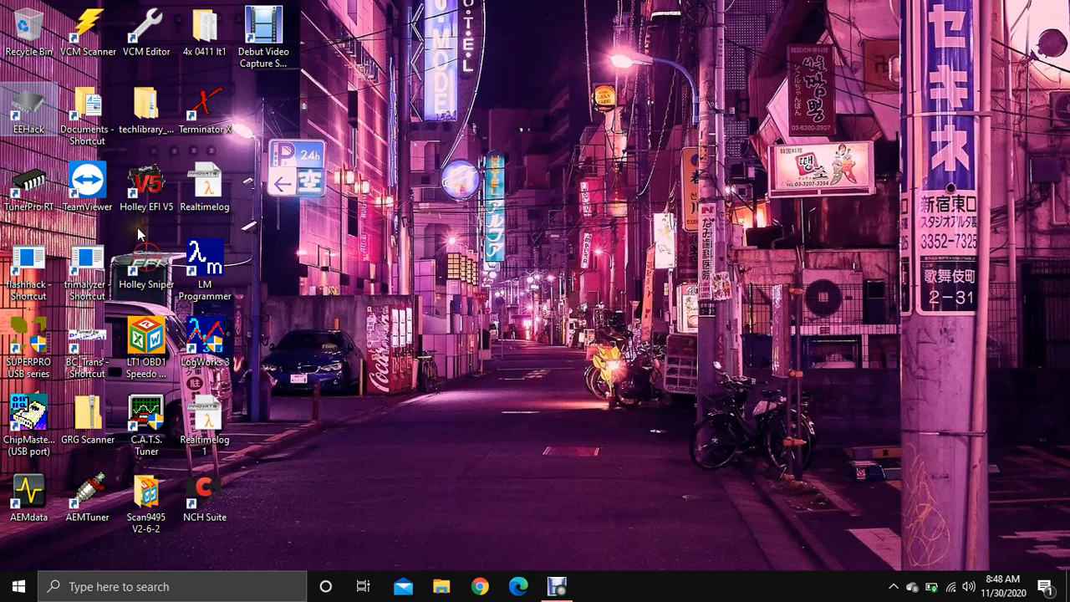
{"action": "left_click", "coordinate": [29, 266]}
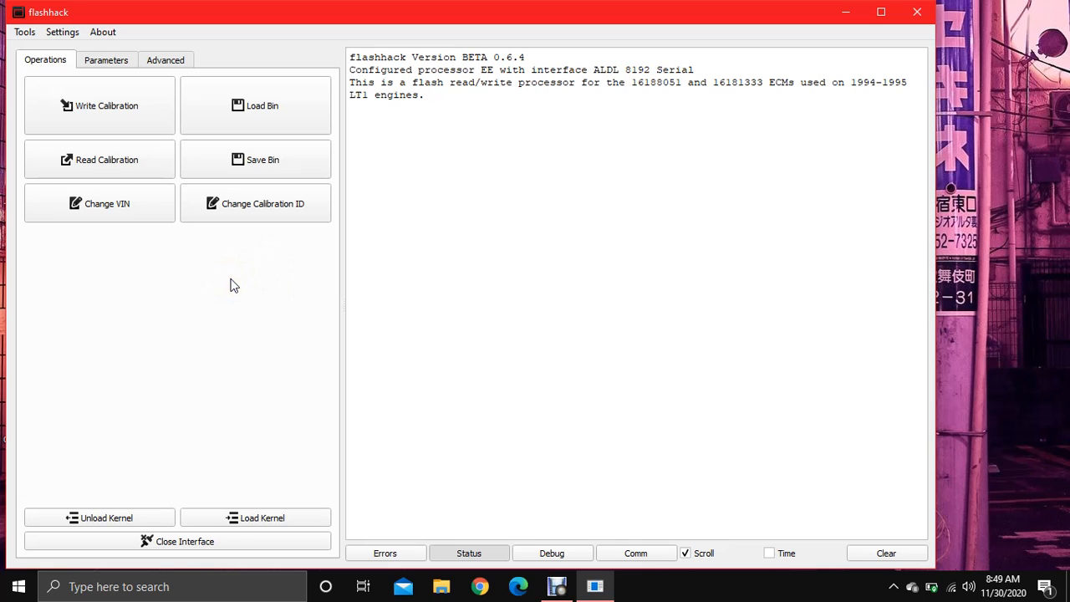
Step: Load the 1994 Z28 bolt-ons A4 3.73 knock-mod bin from Modded LT1 Bins > 1994 bins
{"action": "left_click", "coordinate": [287, 128]}
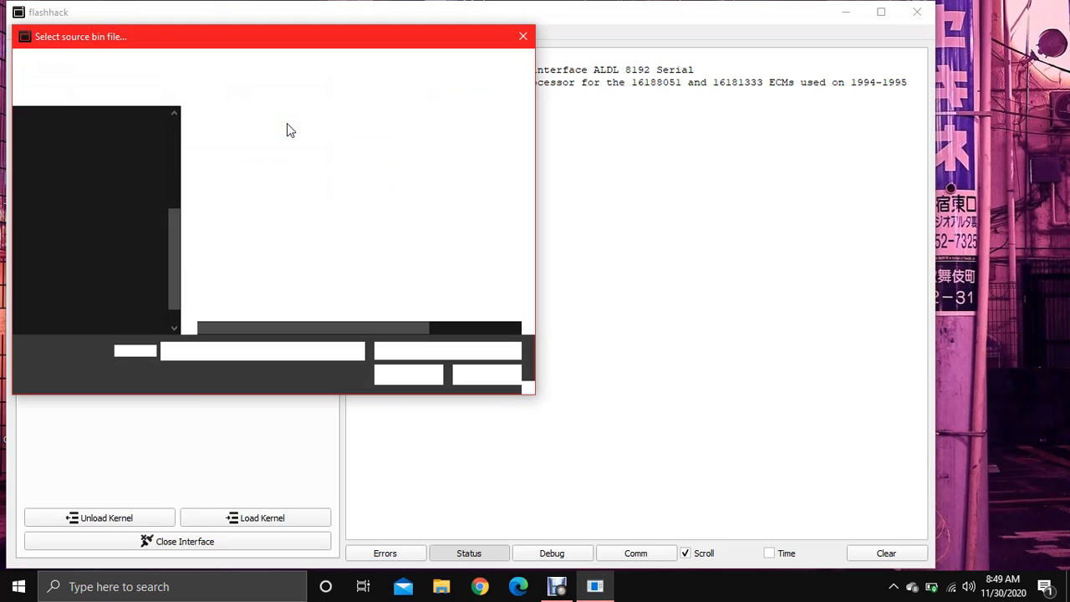
{"action": "left_click", "coordinate": [174, 171]}
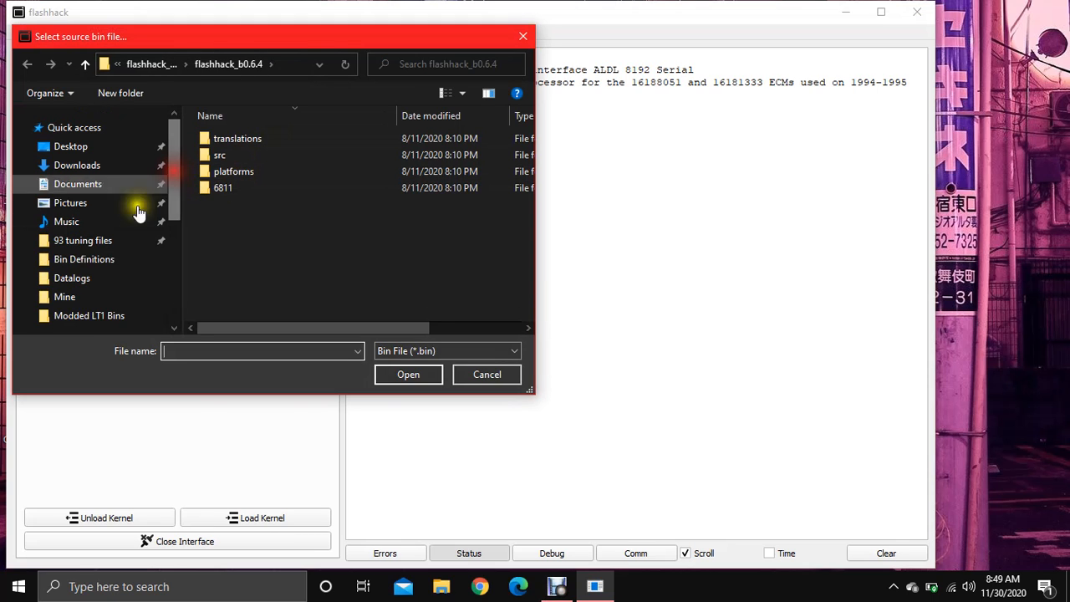
{"action": "left_click", "coordinate": [84, 317]}
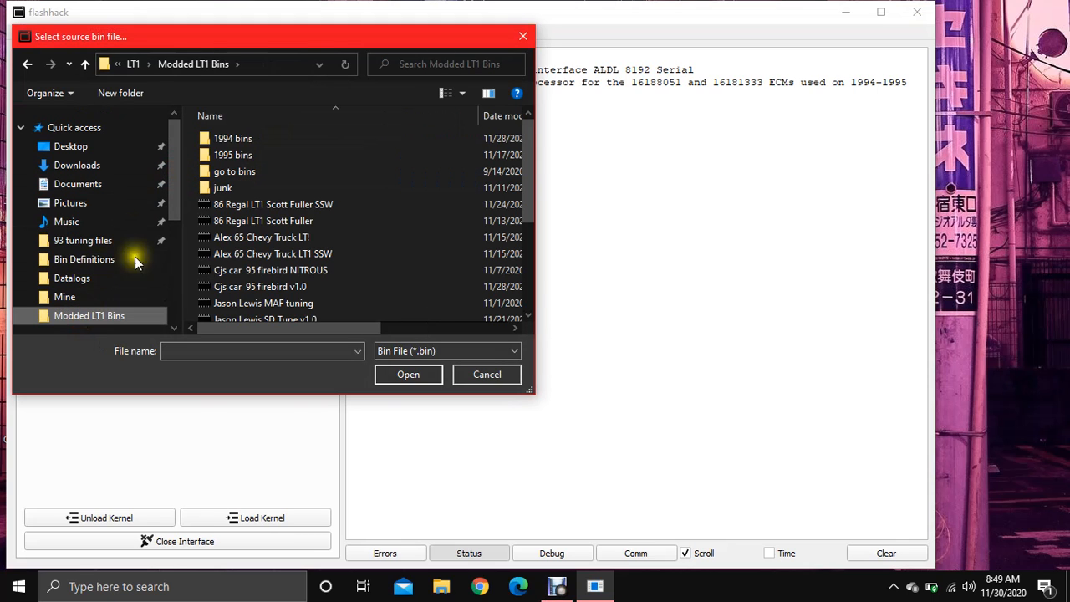
{"action": "double_click", "coordinate": [231, 142]}
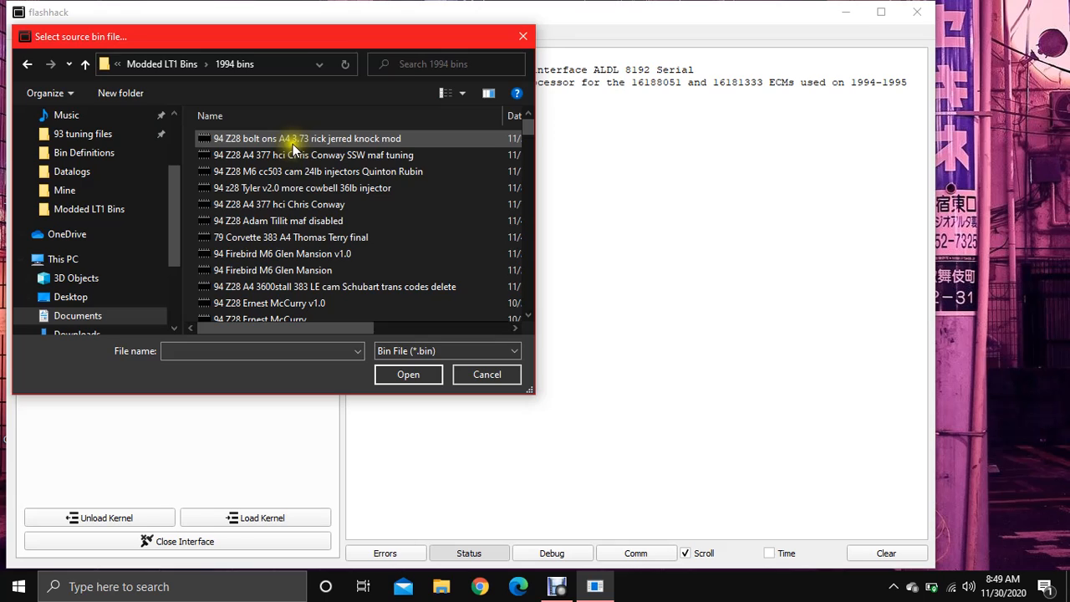
{"action": "double_click", "coordinate": [293, 143]}
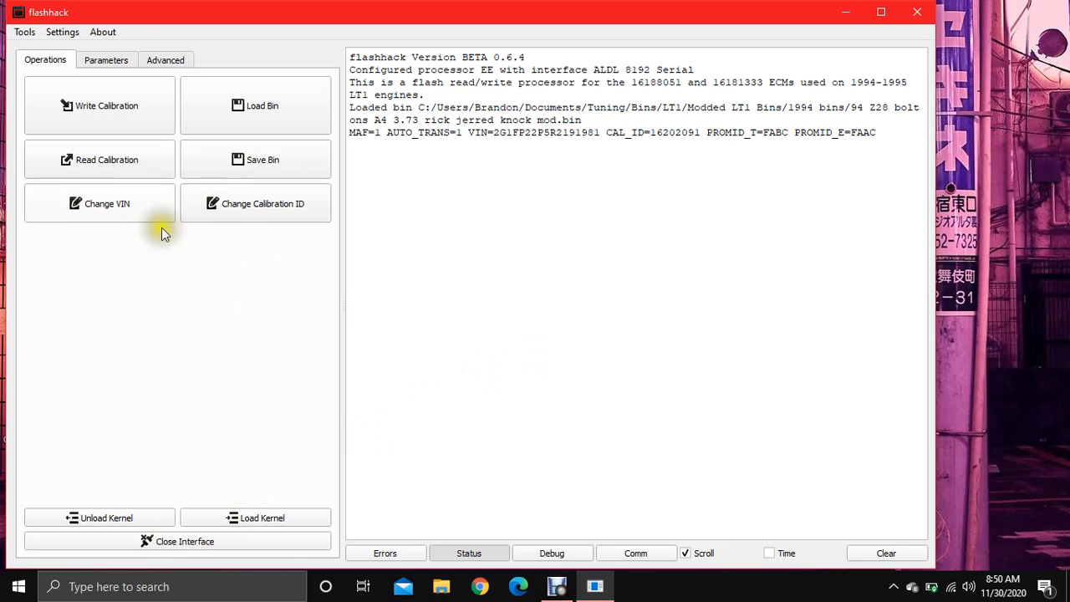
{"action": "left_click", "coordinate": [106, 57]}
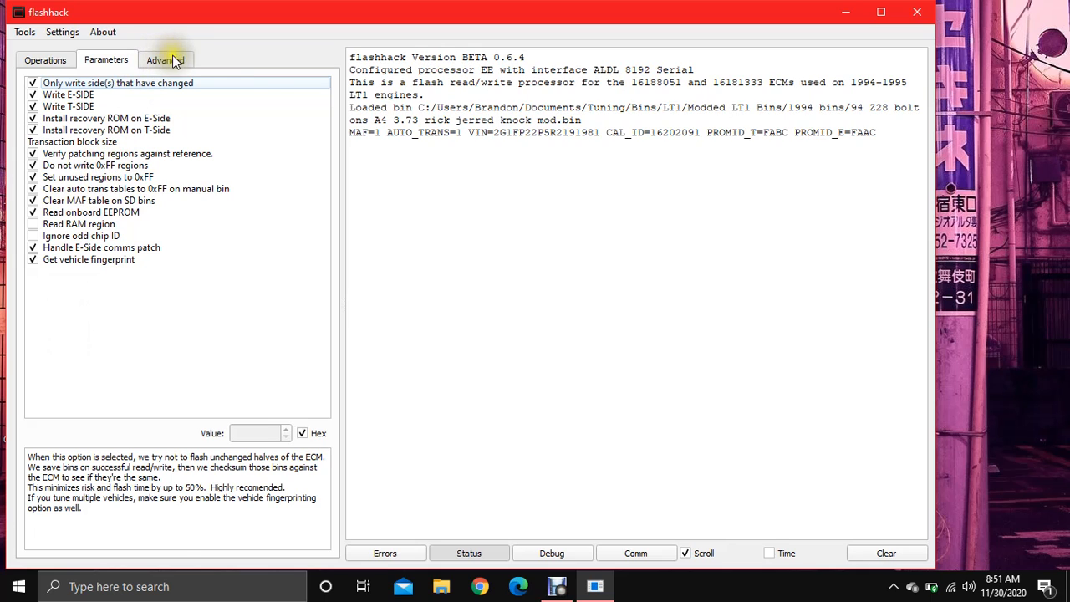
{"action": "left_click", "coordinate": [163, 60]}
{"action": "left_click", "coordinate": [51, 60]}
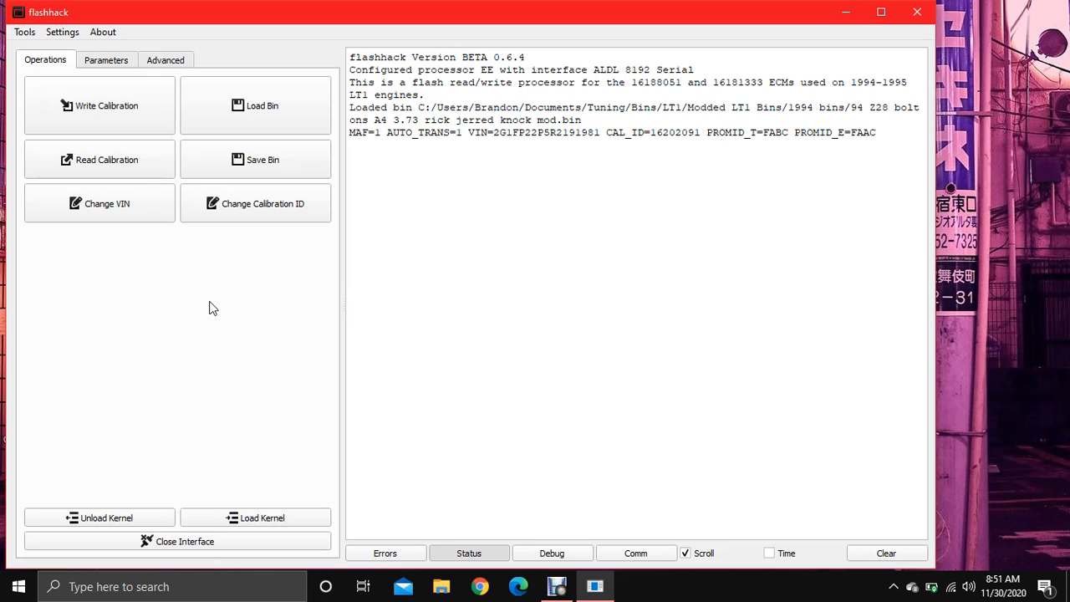
{"action": "left_click", "coordinate": [557, 586]}
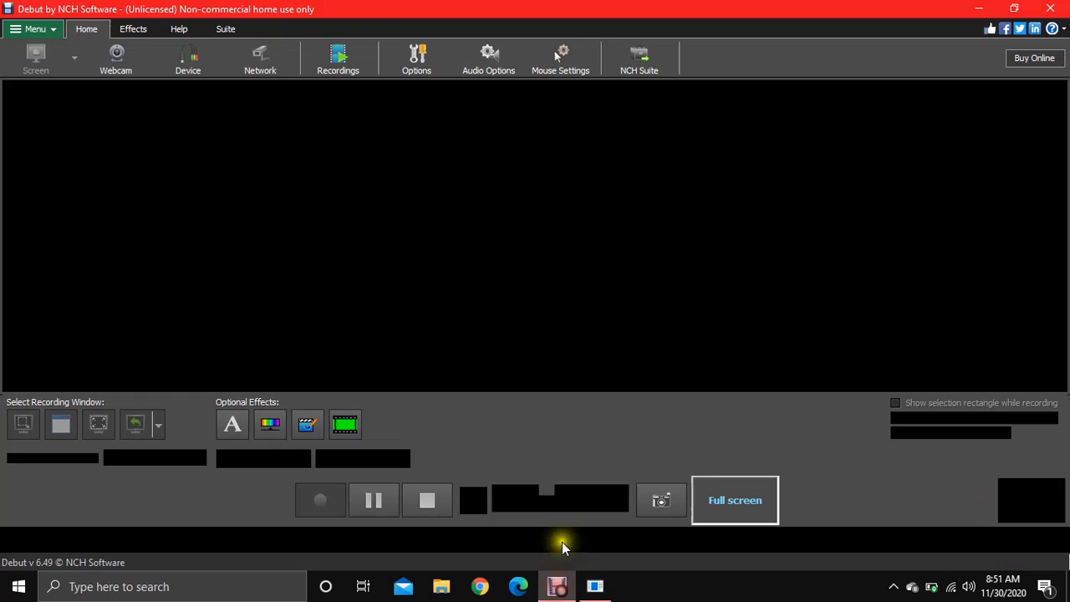